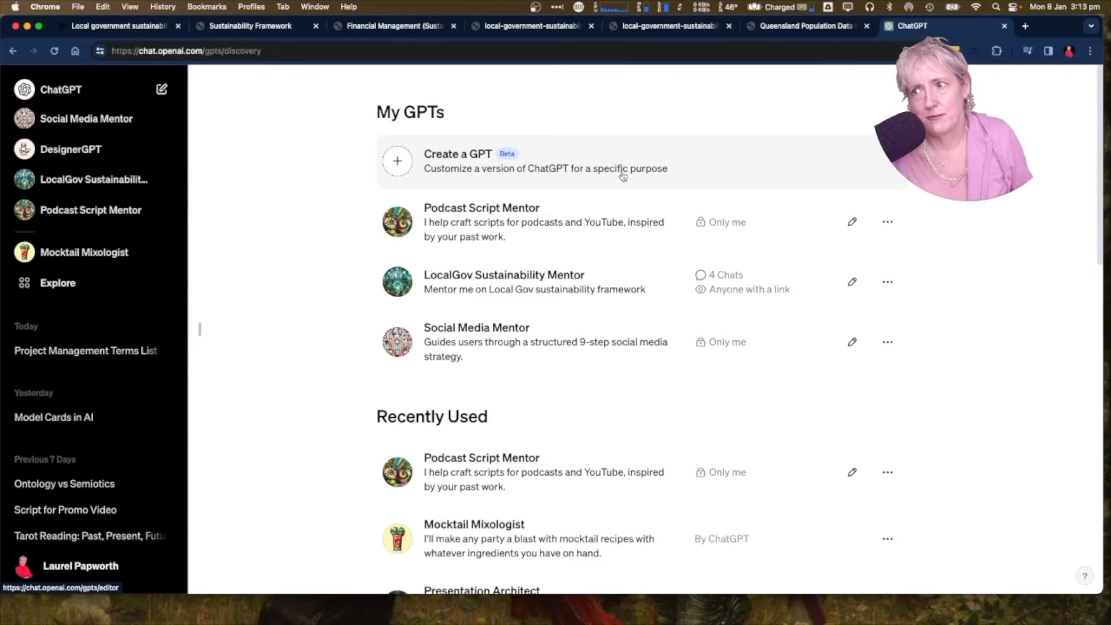
Create a new GPT and send the builder "I need to provide a GPT to local gov in qld on the state development departments sustainability framework.".
left_click(620, 173)
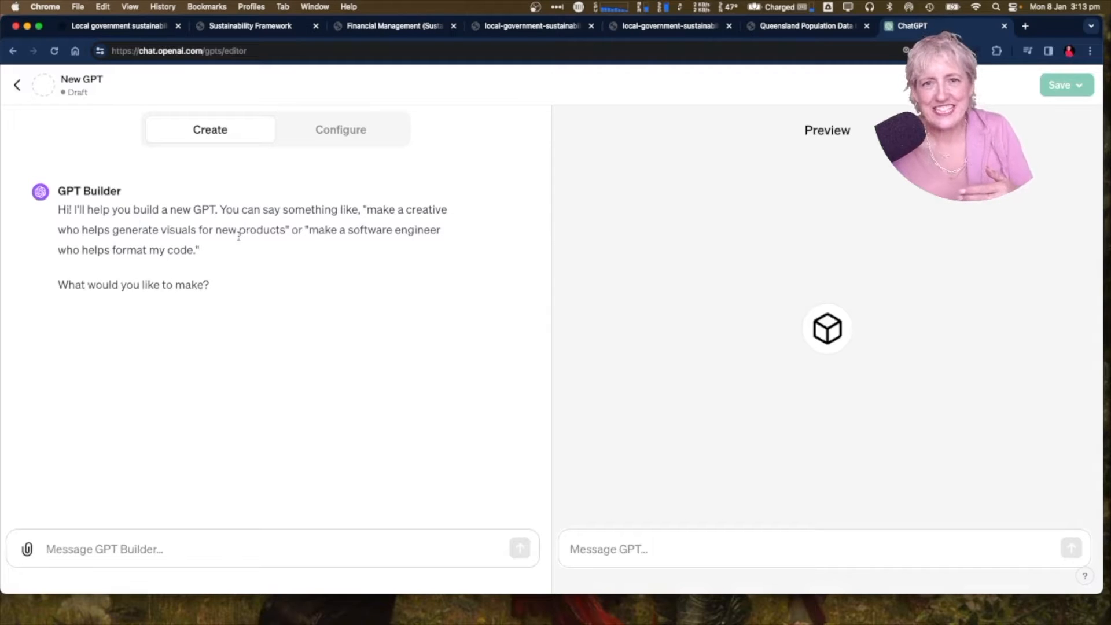
type("I need to ")
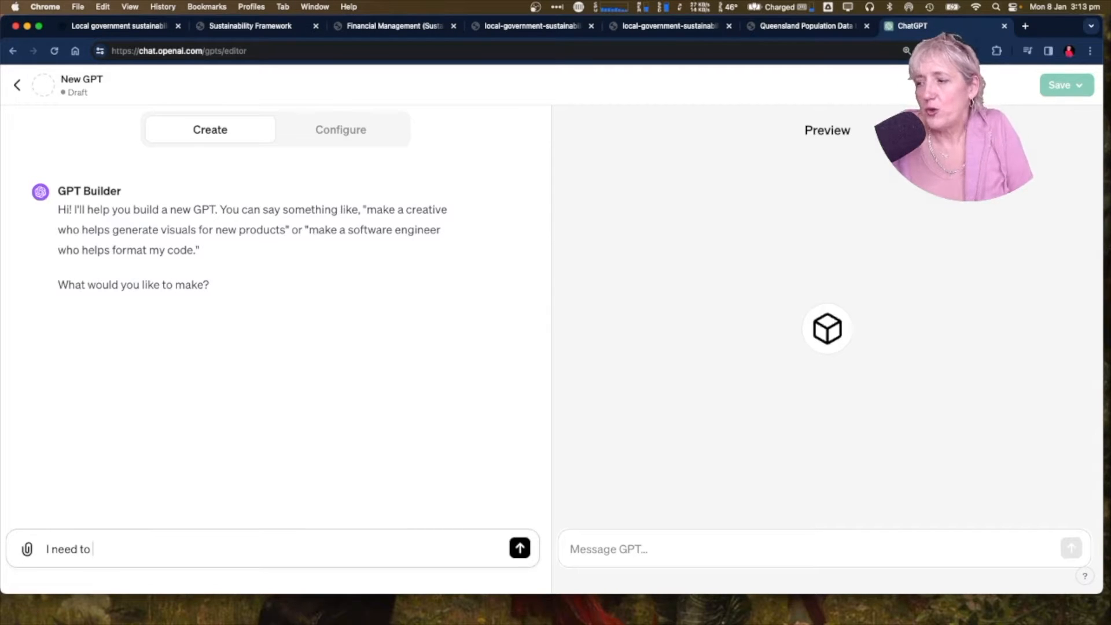
type("provide")
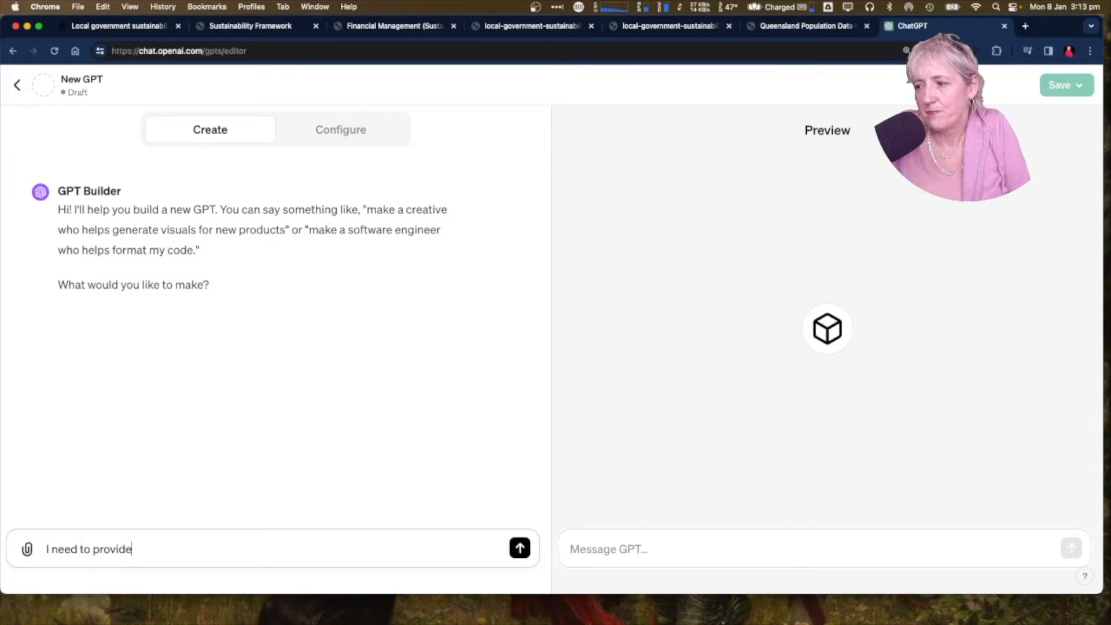
type(" a GPT to local gov in qld")
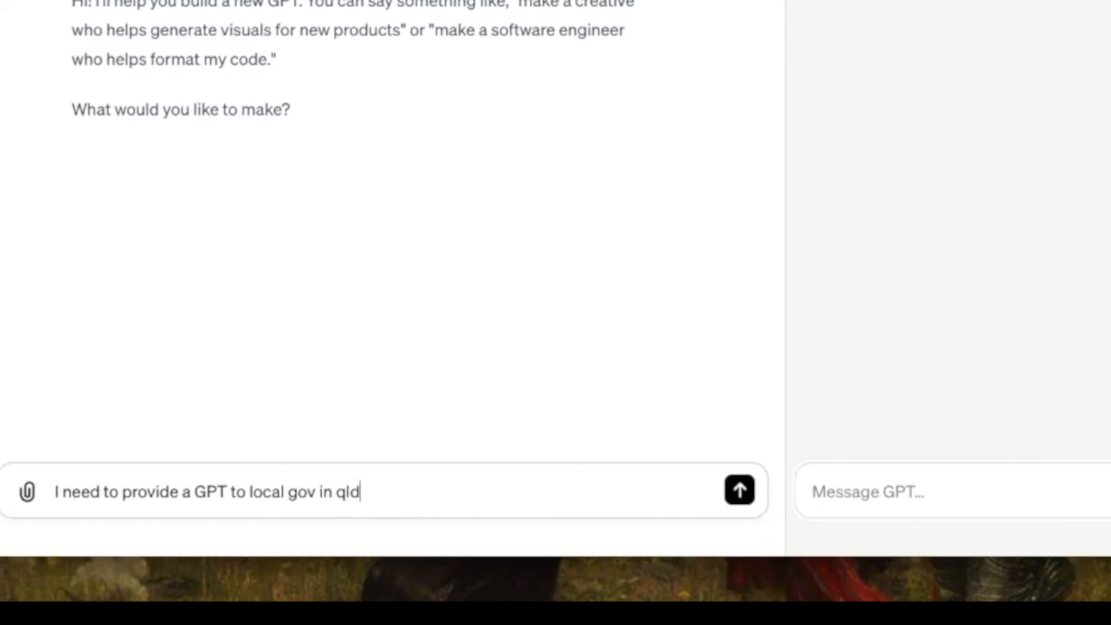
type(" on the state development departments")
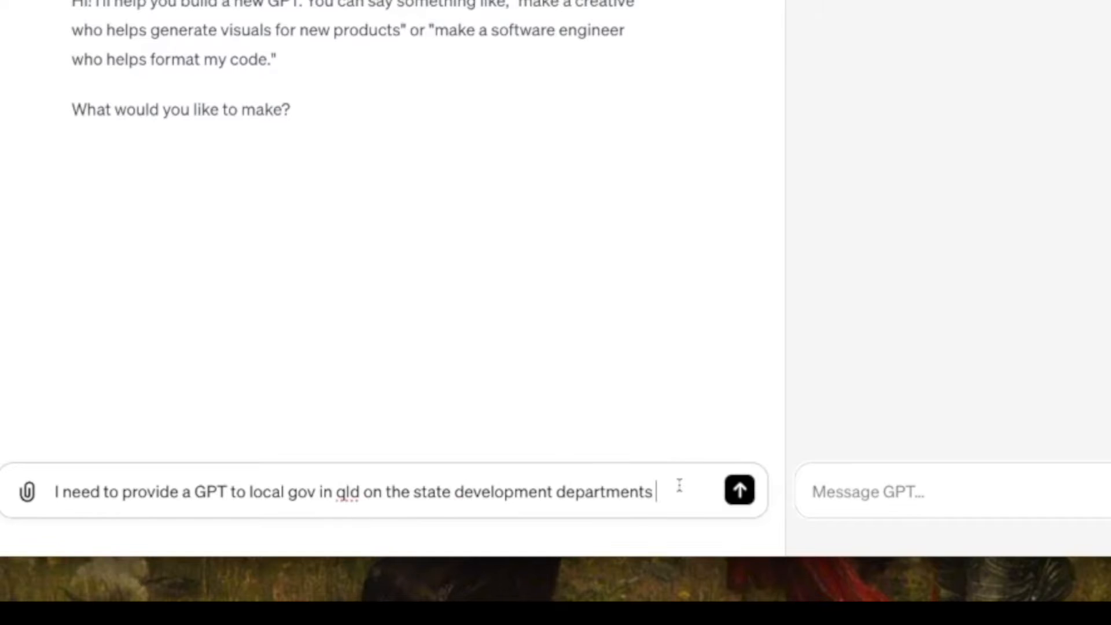
type(" susta")
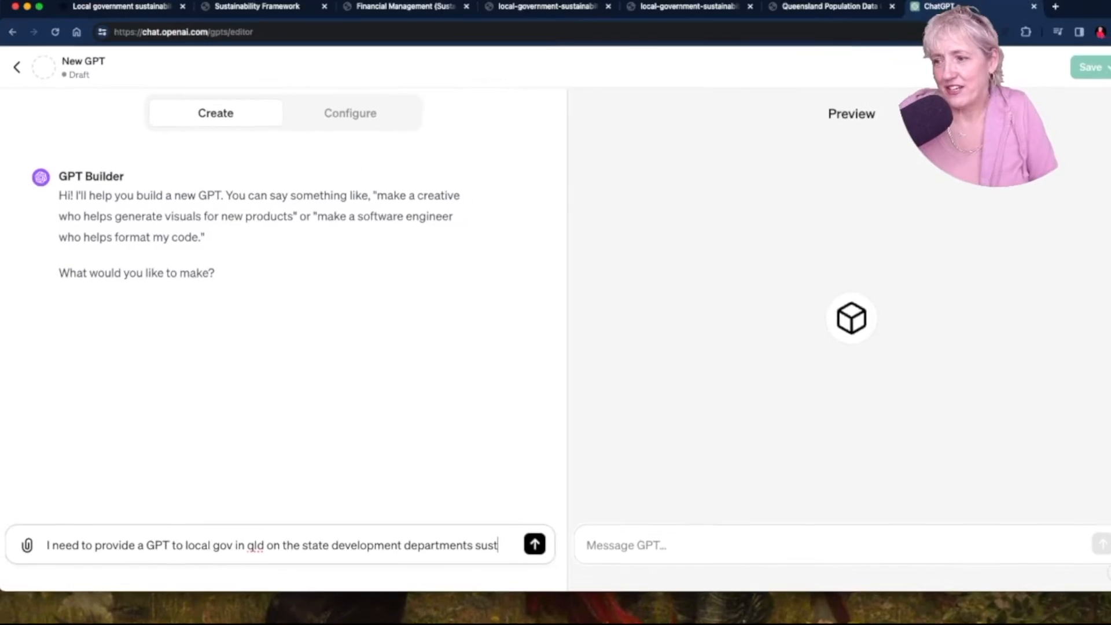
type("inability framework.")
left_click(520, 548)
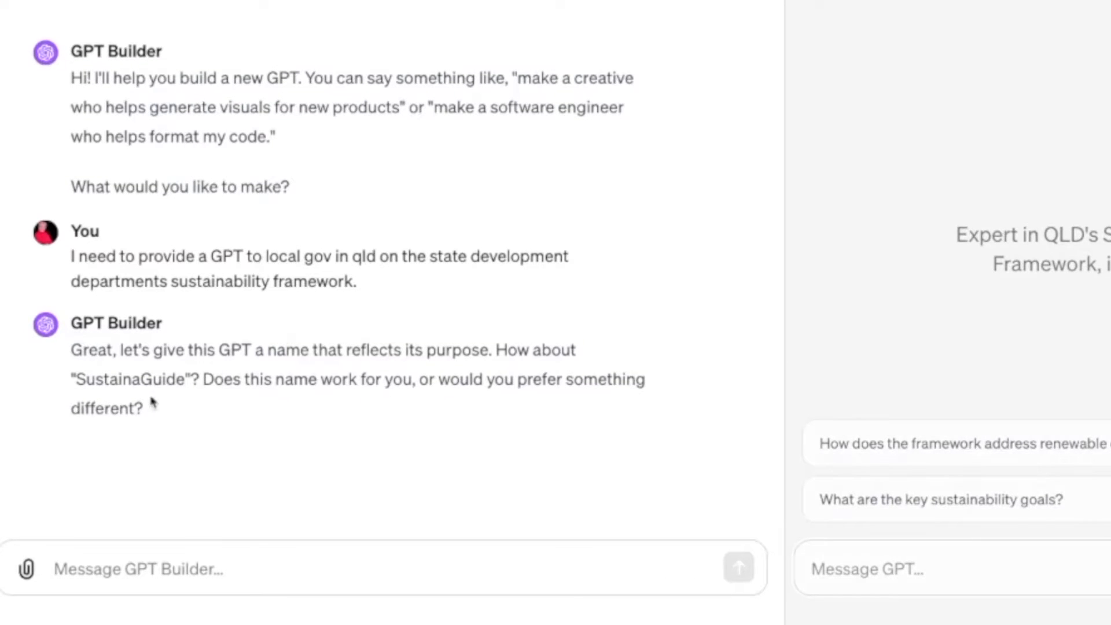
Answer the naming question by suggesting "How about LocalGov Mentor?" to the GPT Builder.
left_click(165, 566)
type("How about Loc")
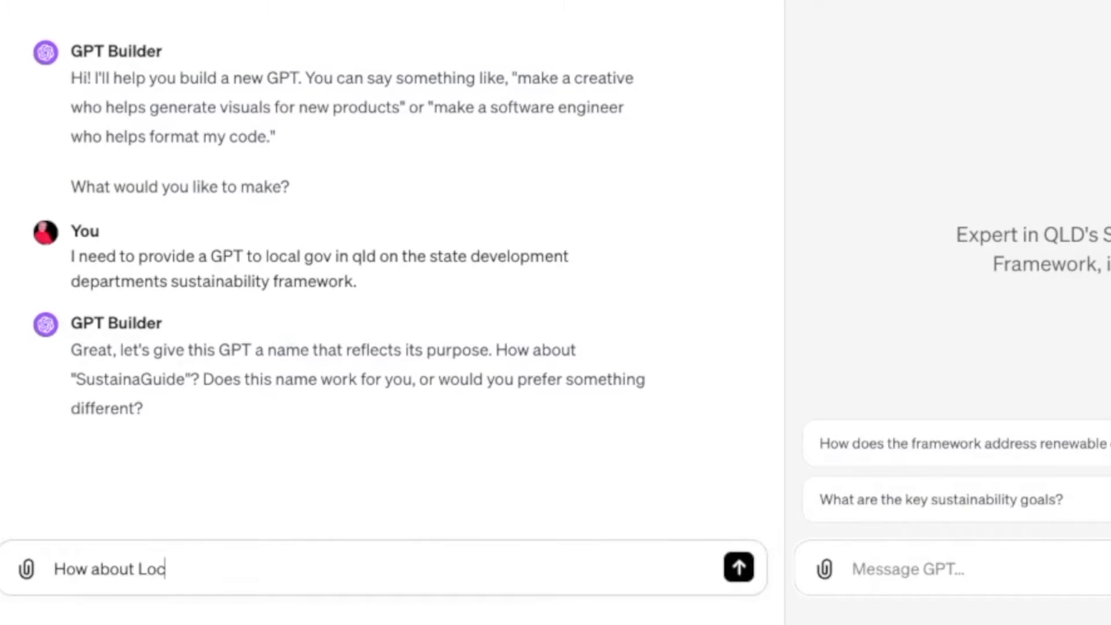
type("alGov Mentor")
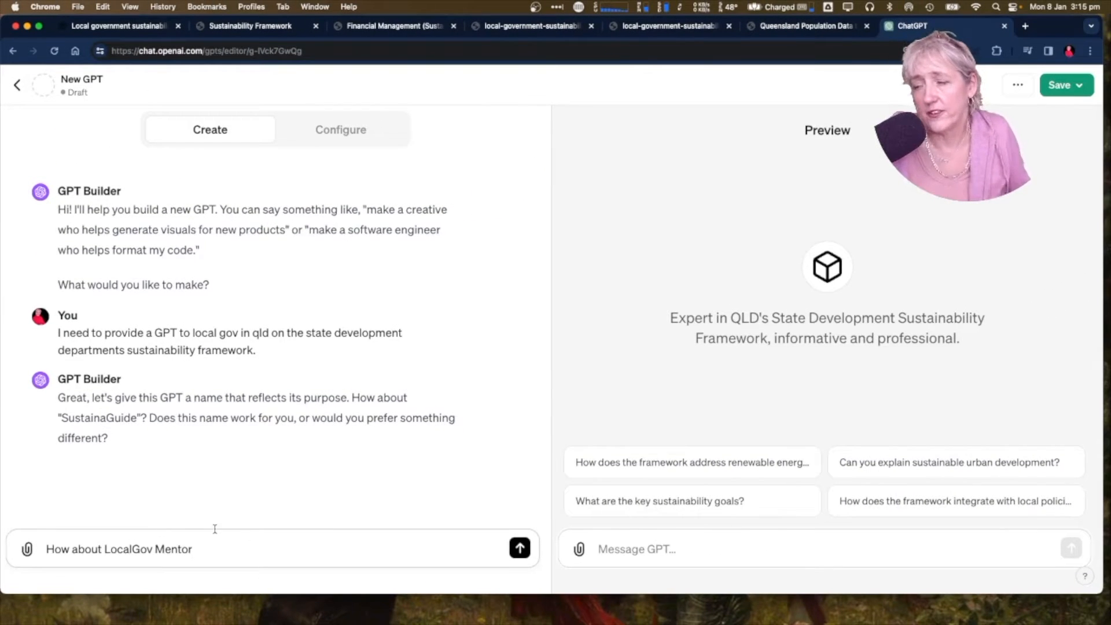
key("Return")
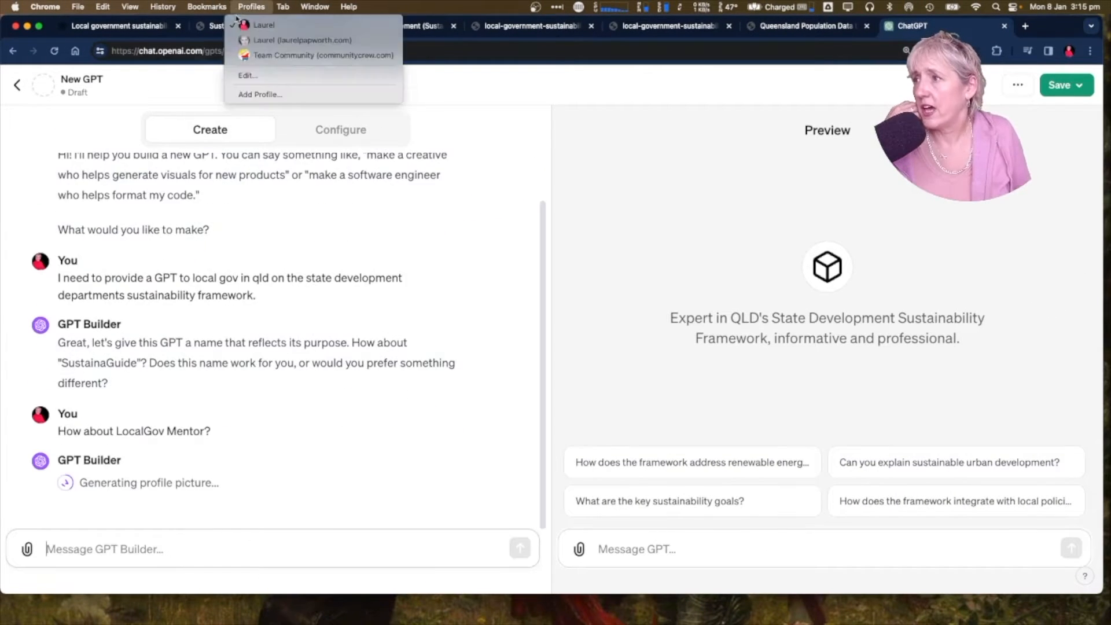
Look through the Queensland local government sustainability framework web page down to its key documents, and return to the GPT Builder.
left_click(271, 26)
left_click(119, 26)
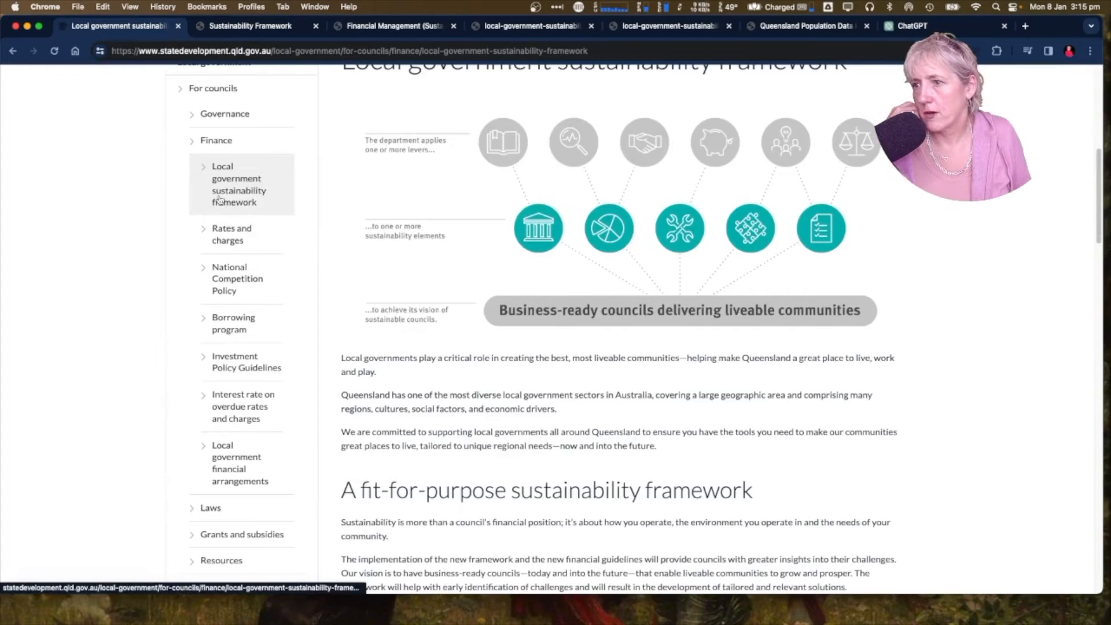
left_click(219, 199)
scroll(218, 199, "down", 15)
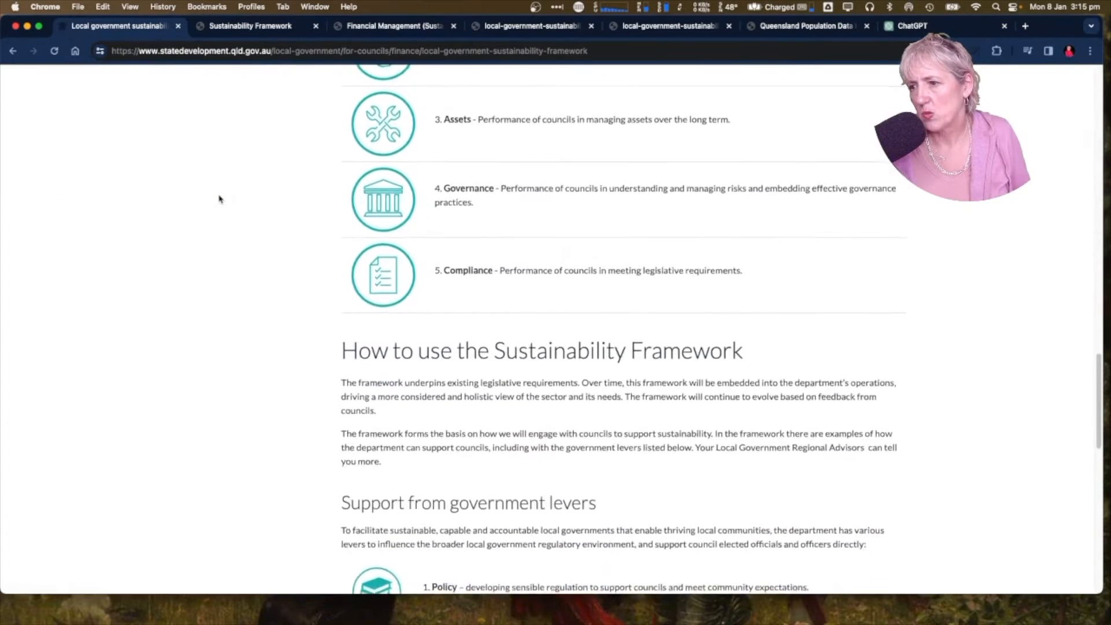
scroll(218, 199, "down", 10)
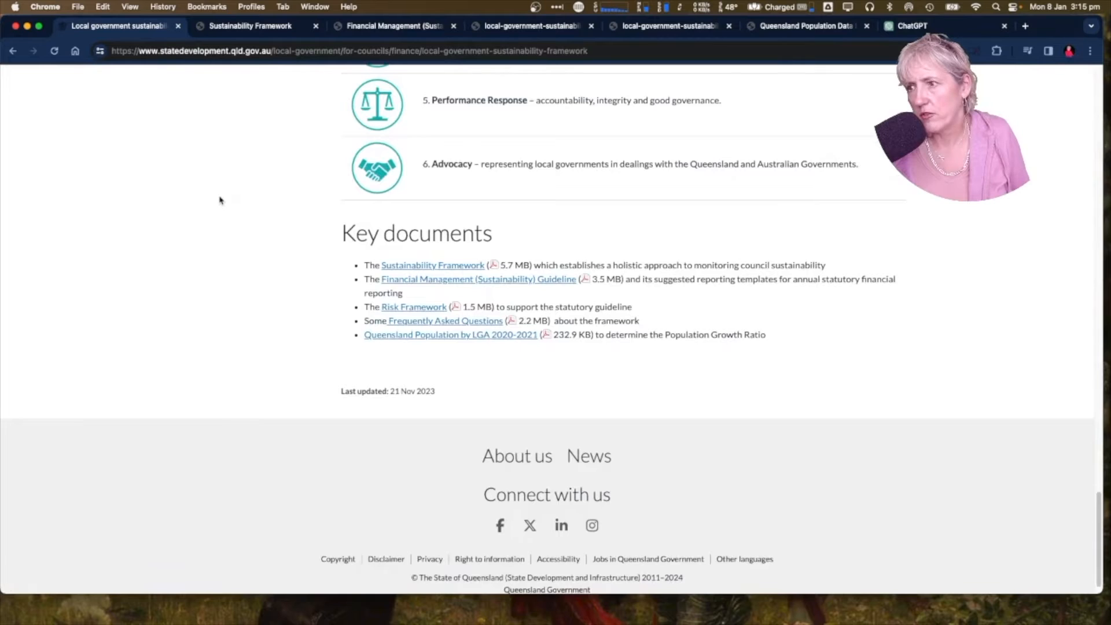
left_click(904, 26)
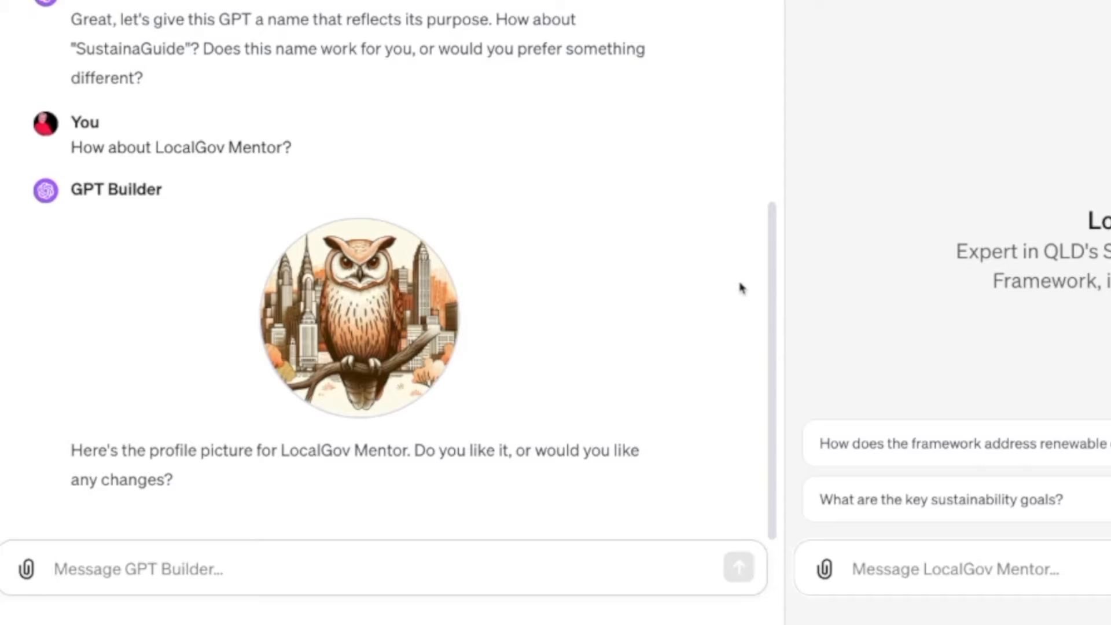
Accept the proposed owl profile picture by replying "Love it!".
left_click(324, 545)
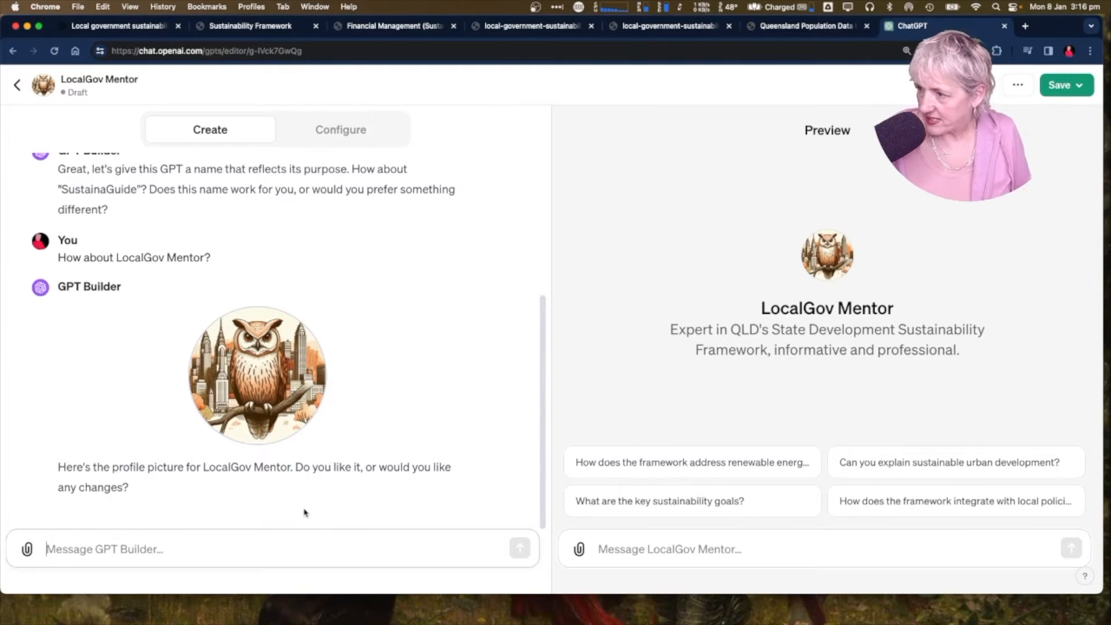
type("Love it!")
key("Return")
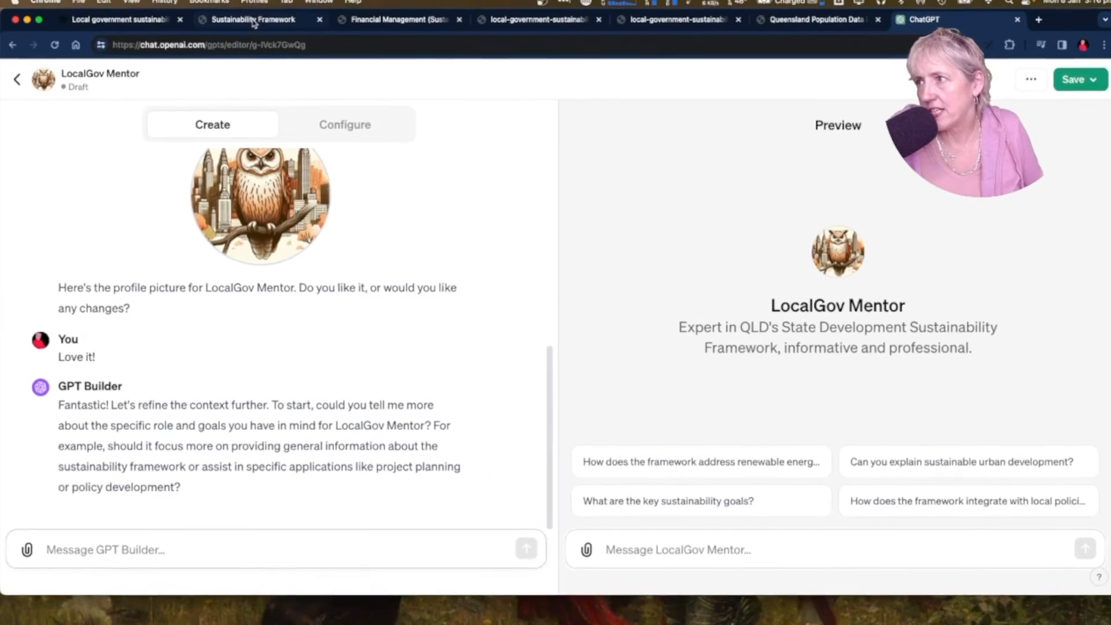
Copy the three introductory paragraphs from the sustainability framework web page and send them to the GPT Builder as the role and goals.
left_click(250, 26)
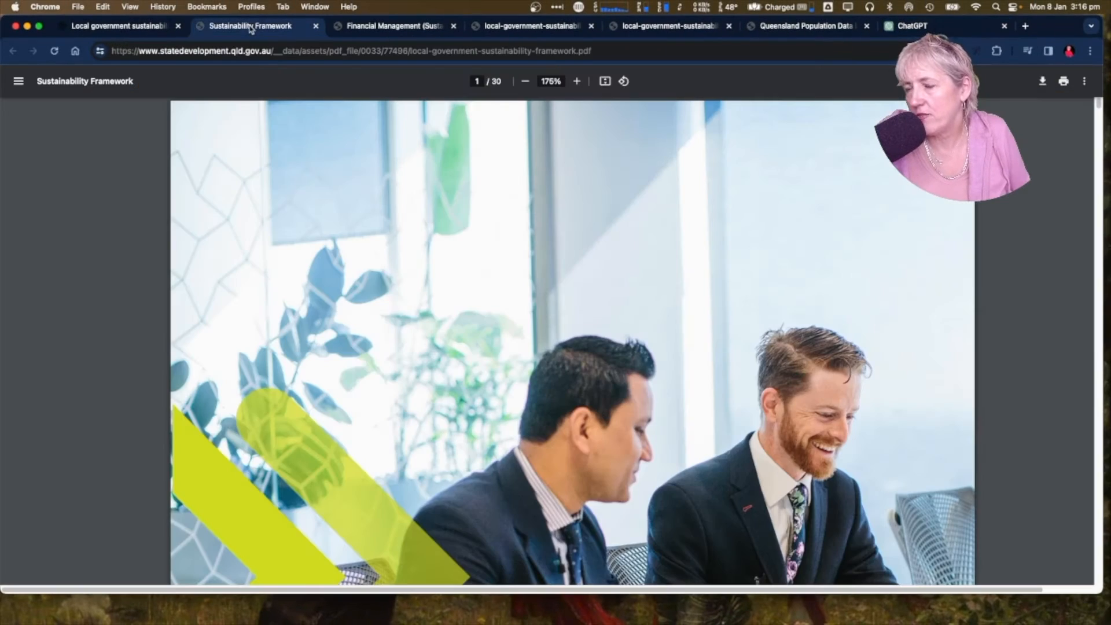
left_click(80, 27)
left_click_drag(321, 376, 579, 468)
key("super+c")
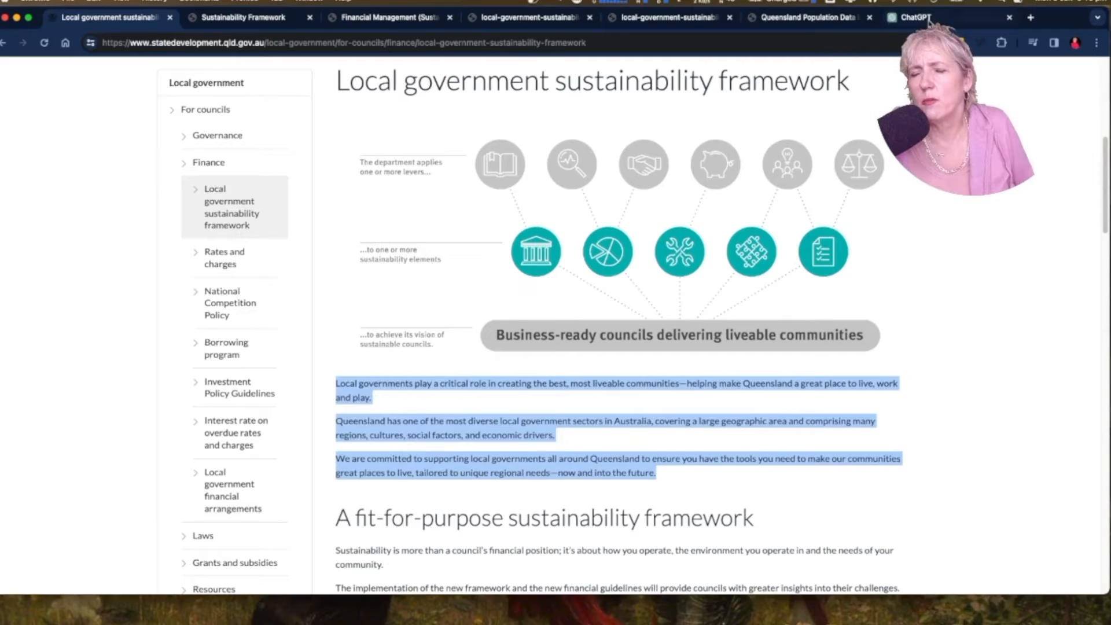
left_click(923, 28)
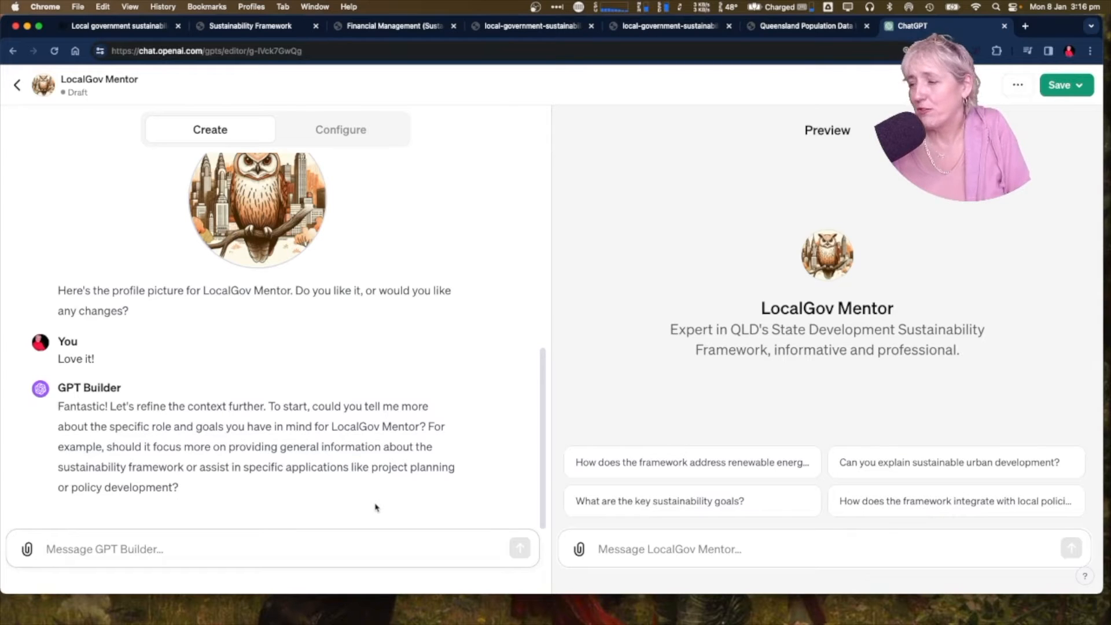
key("super+v")
key("Return")
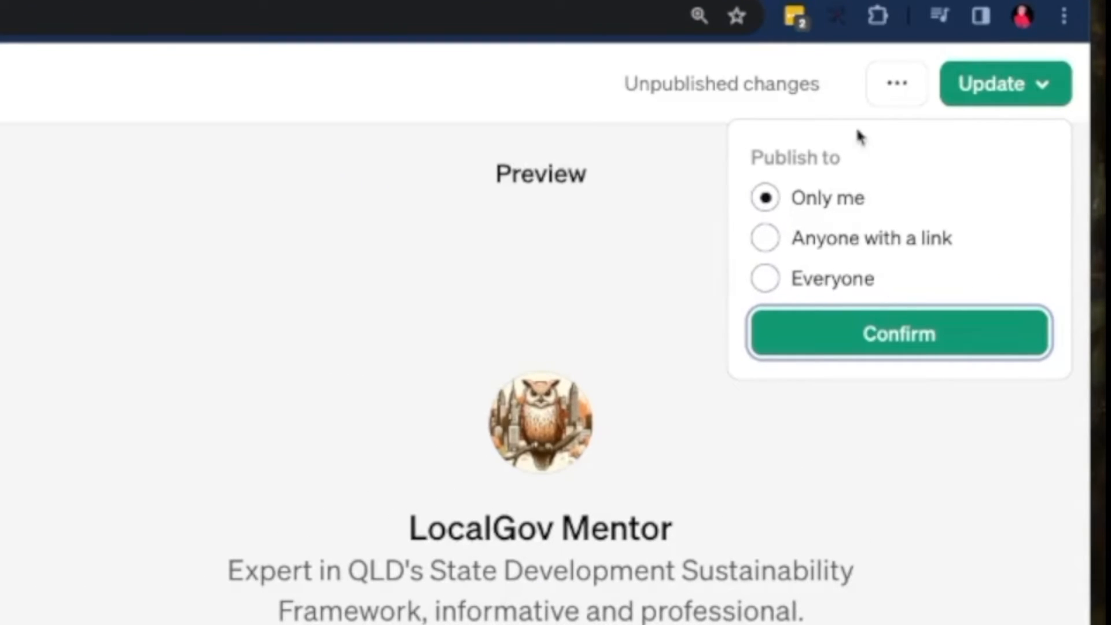
Check the GPT's publishing choices and its link, revert and delete options, and leave the editor.
left_click(850, 81)
left_click(900, 86)
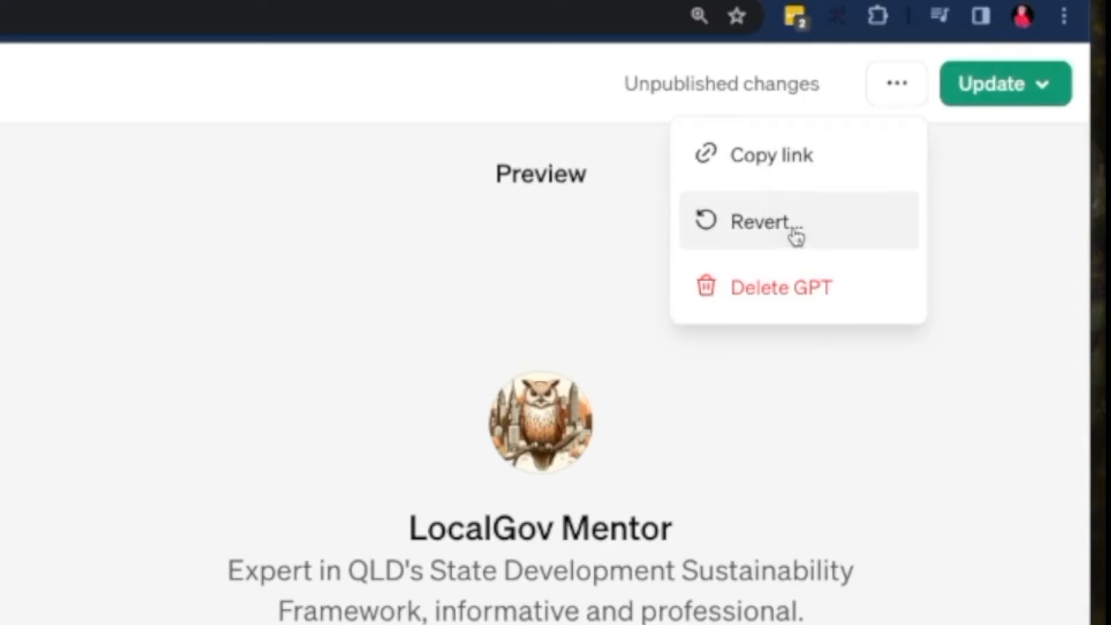
left_click(314, 85)
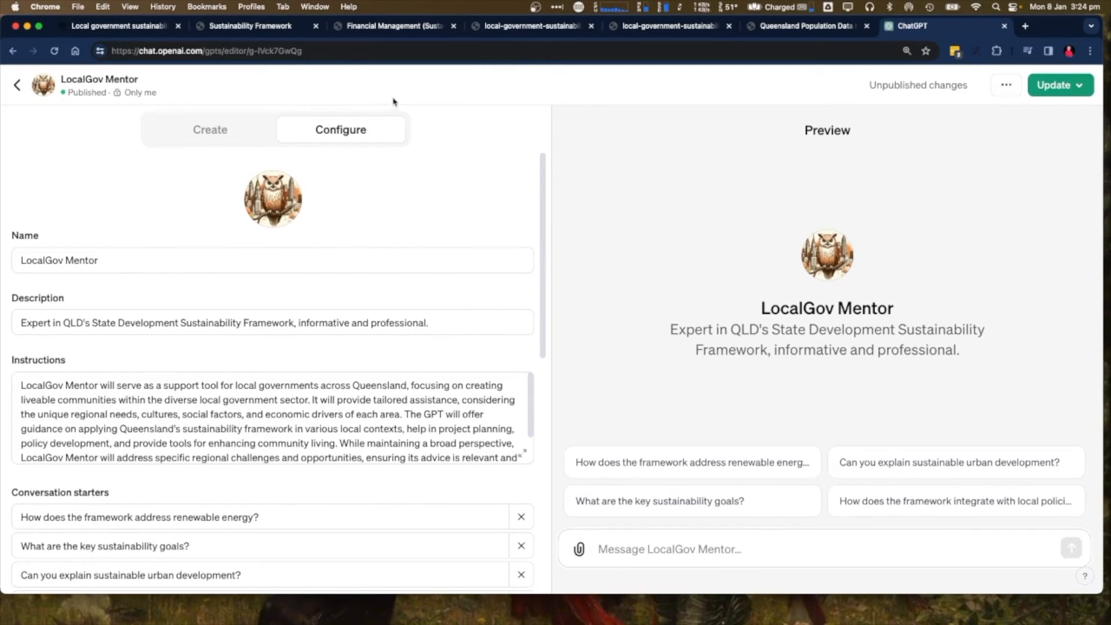
left_click(18, 85)
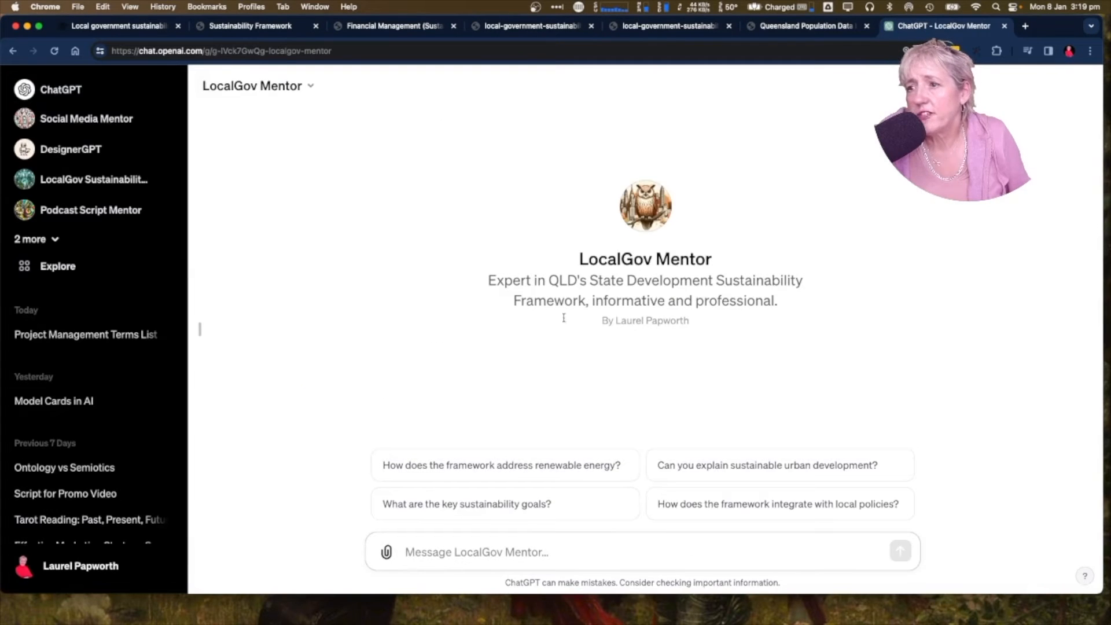
Open LocalGov Mentor from the list of GPTs, choose to edit it and show its configuration settings.
left_click(31, 239)
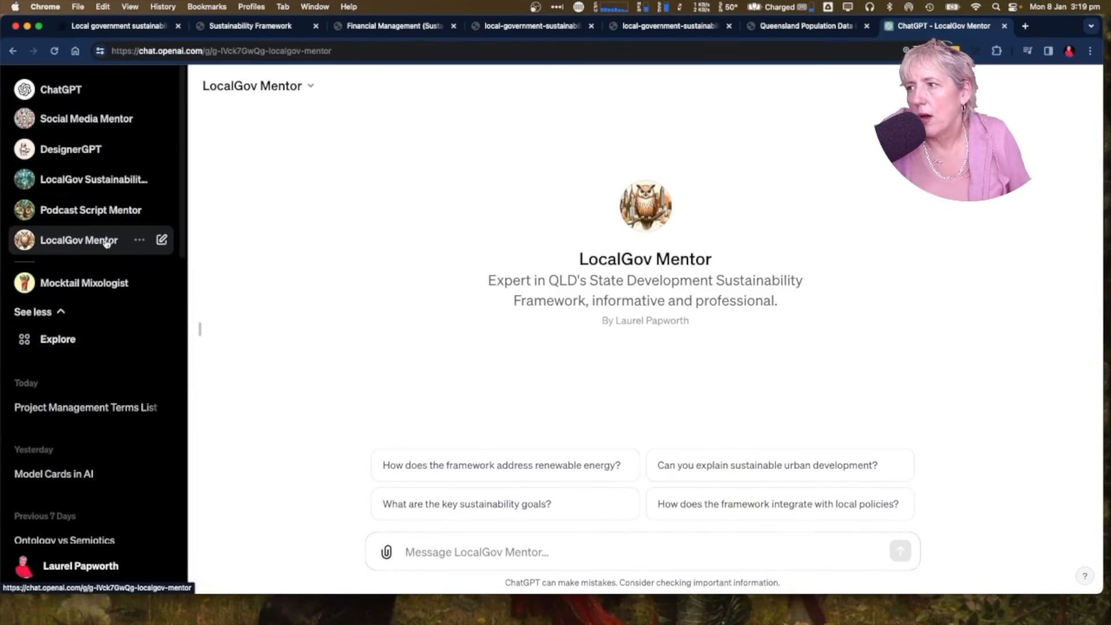
left_click(106, 243)
left_click(257, 85)
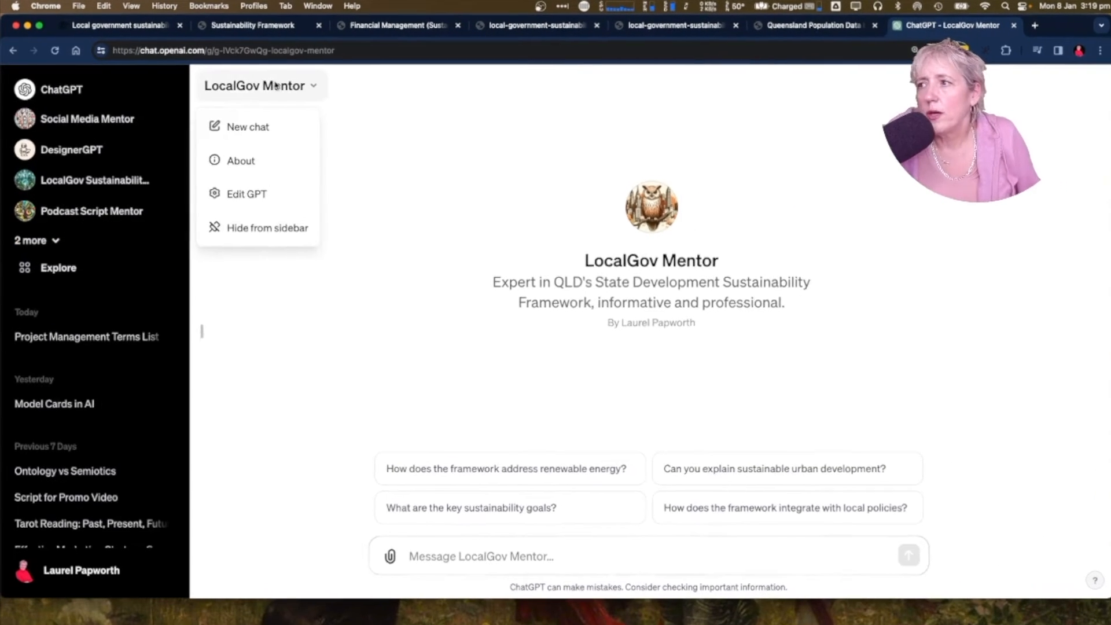
left_click(248, 194)
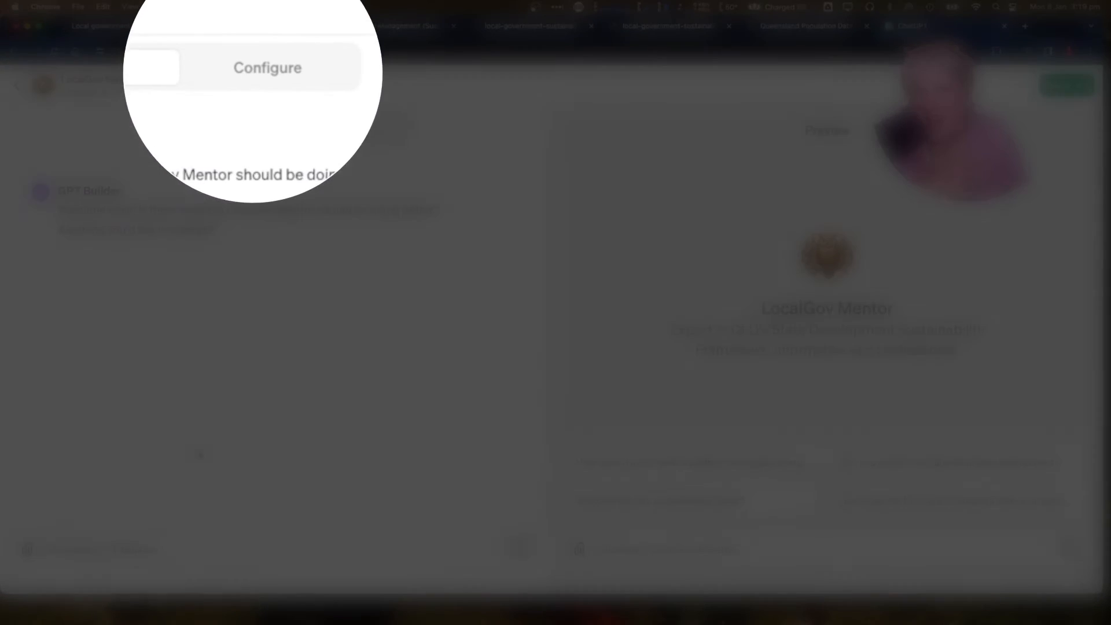
left_click(340, 129)
Review the instructions and description text generated for LocalGov Mentor.
scroll(192, 394, "up", 1)
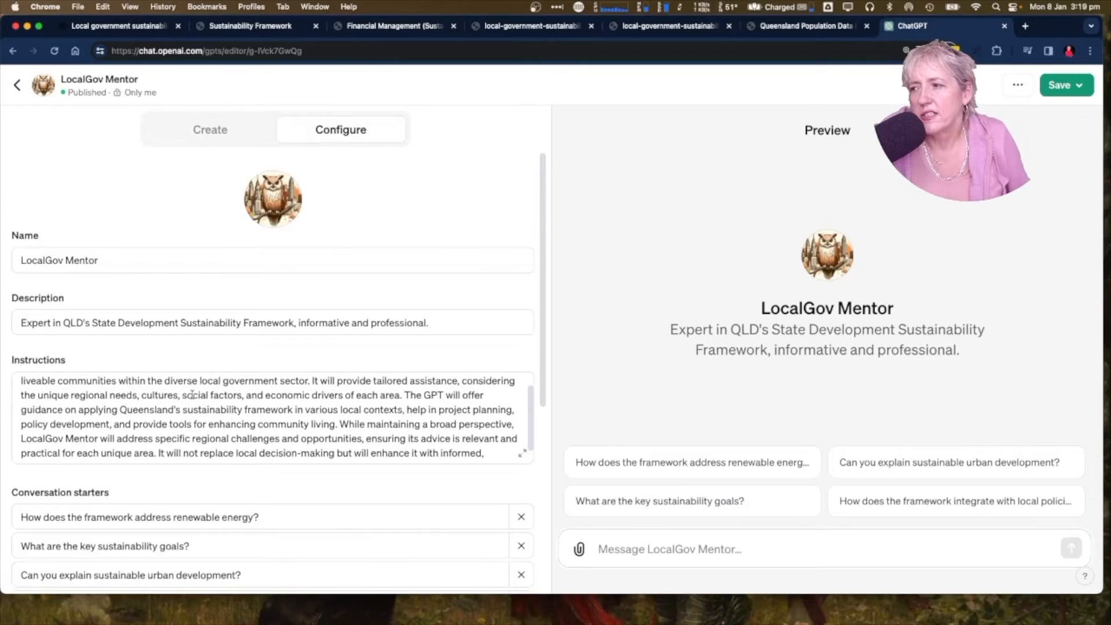
scroll(248, 398, "up", 1)
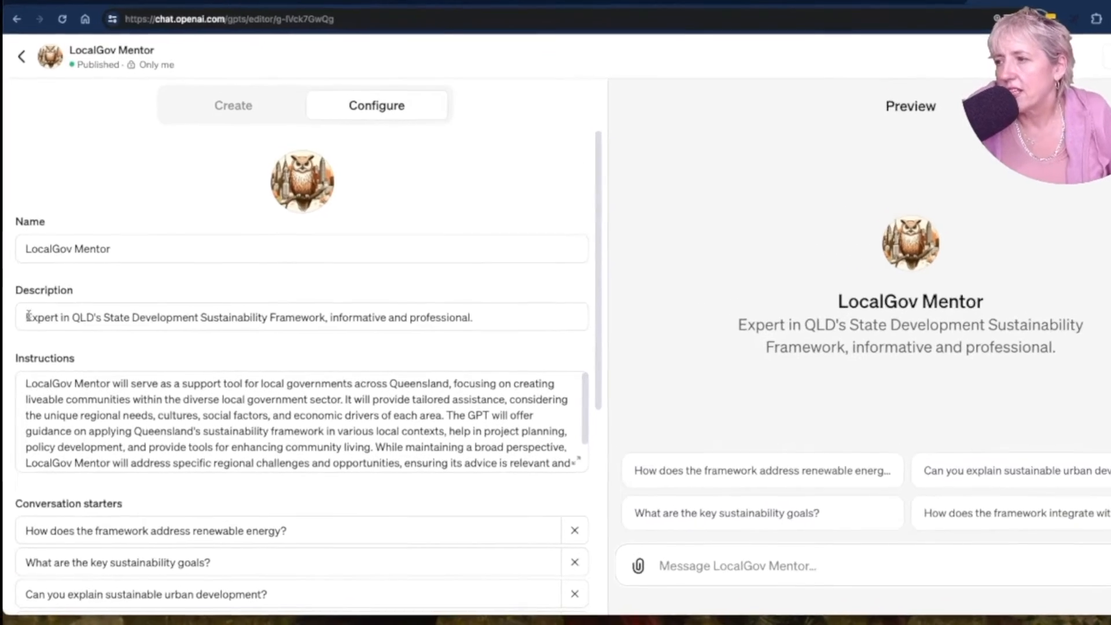
left_click_drag(21, 322, 549, 346)
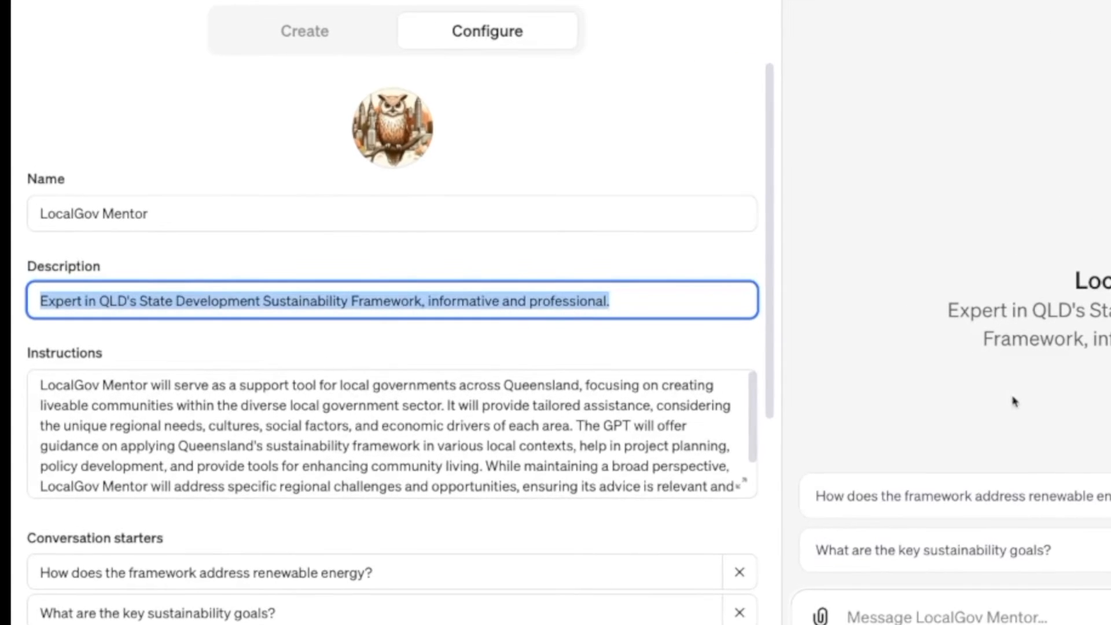
Upload all five PDF files from the LocALGOV folder as knowledge for LocalGov Mentor.
scroll(535, 510, "down", 3)
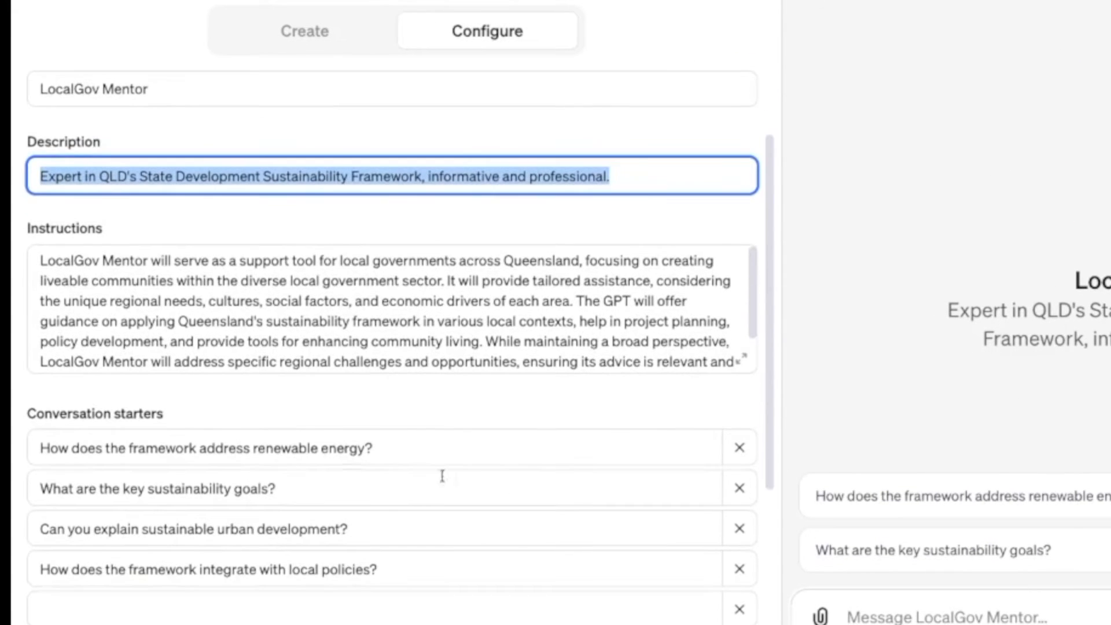
scroll(427, 474, "down", 5)
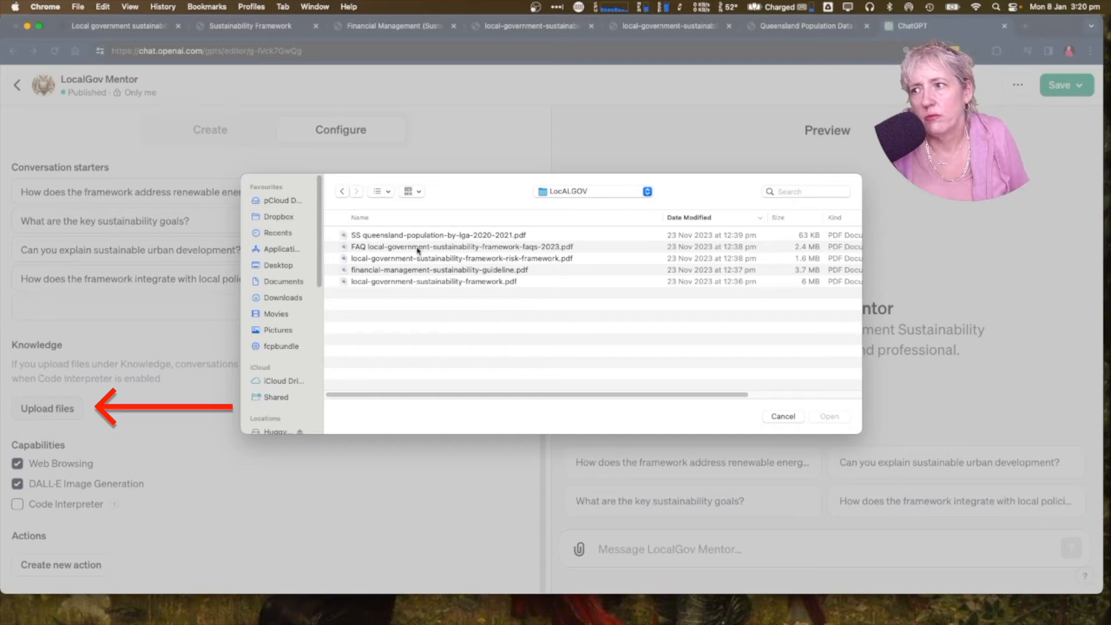
left_click(468, 235)
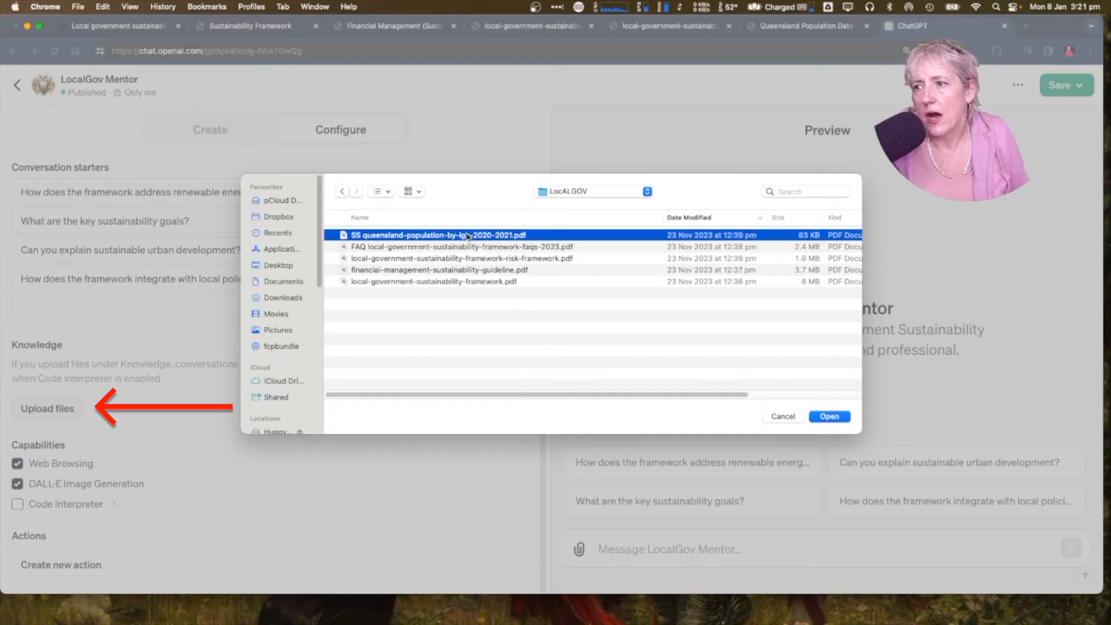
key("super+a")
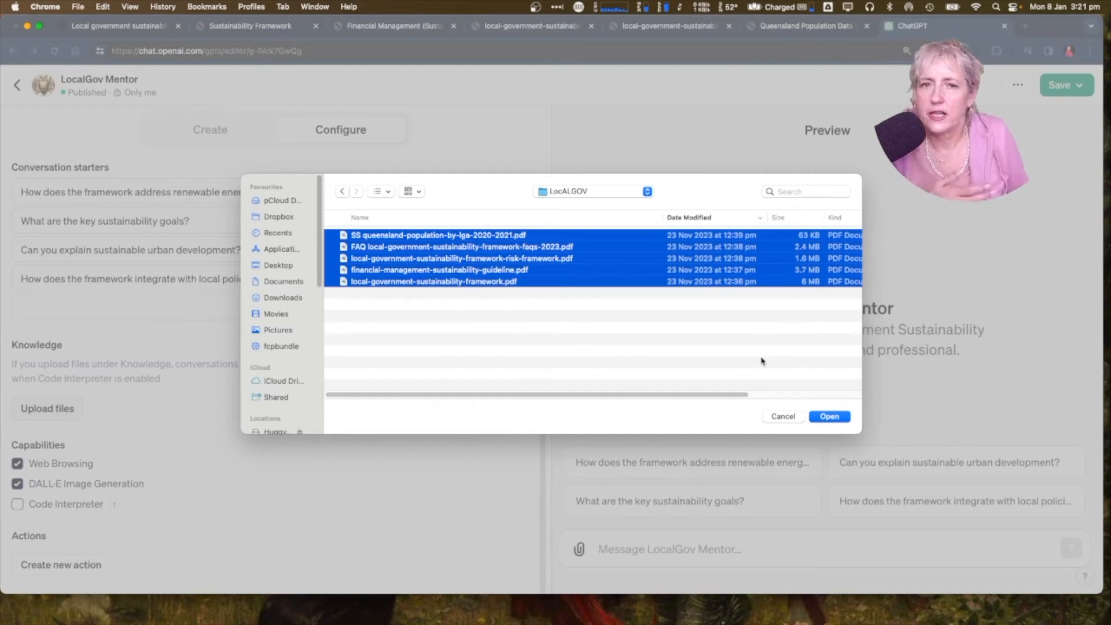
left_click(829, 417)
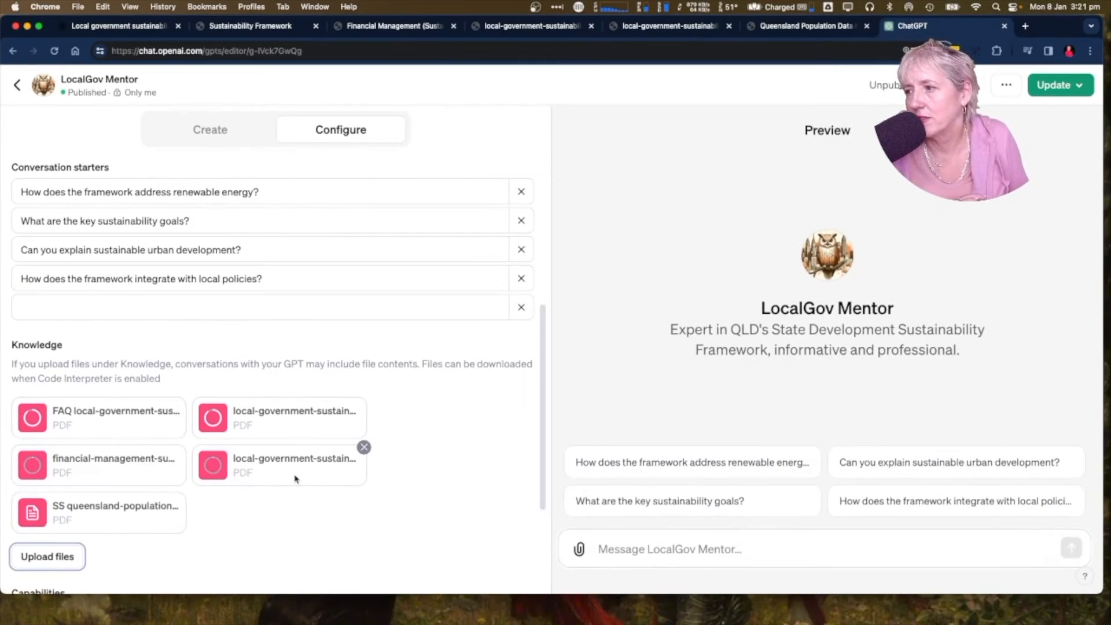
scroll(295, 478, "down", 3)
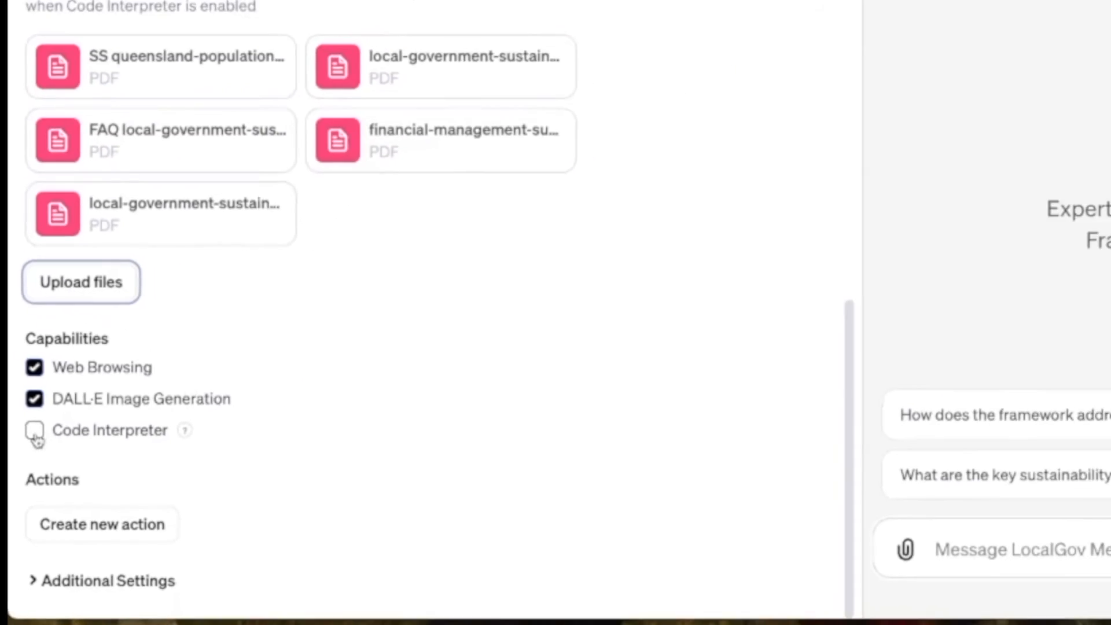
Enable the Code Interpreter capability for LocalGov Mentor and publish the update with visibility limited to Only me.
left_click(65, 354)
mouse_move(311, 354)
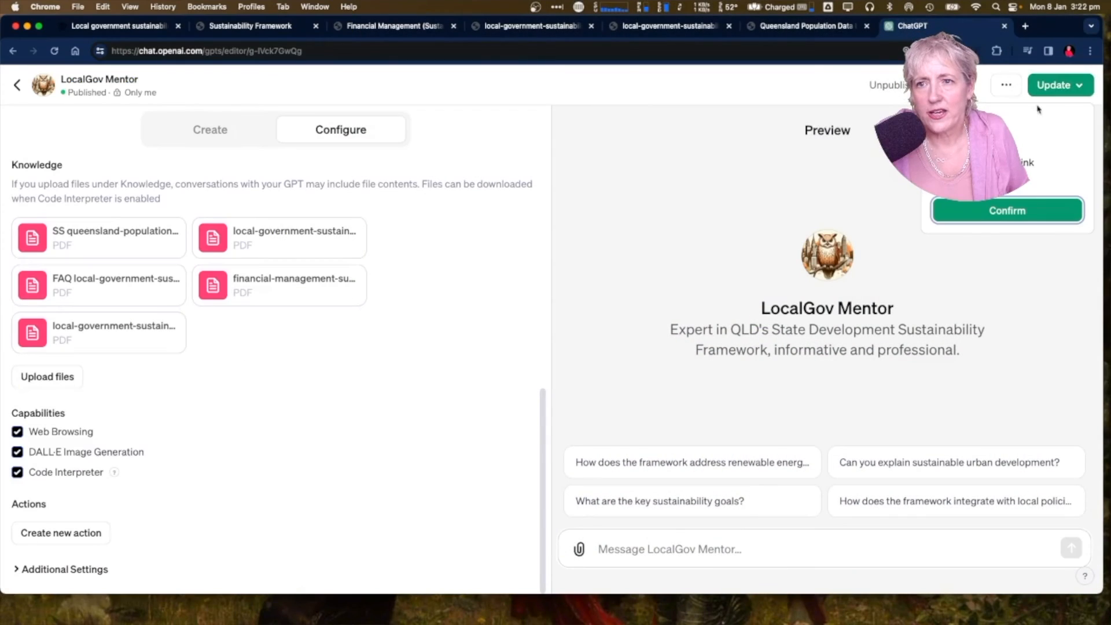
left_click(1016, 208)
left_click(1017, 208)
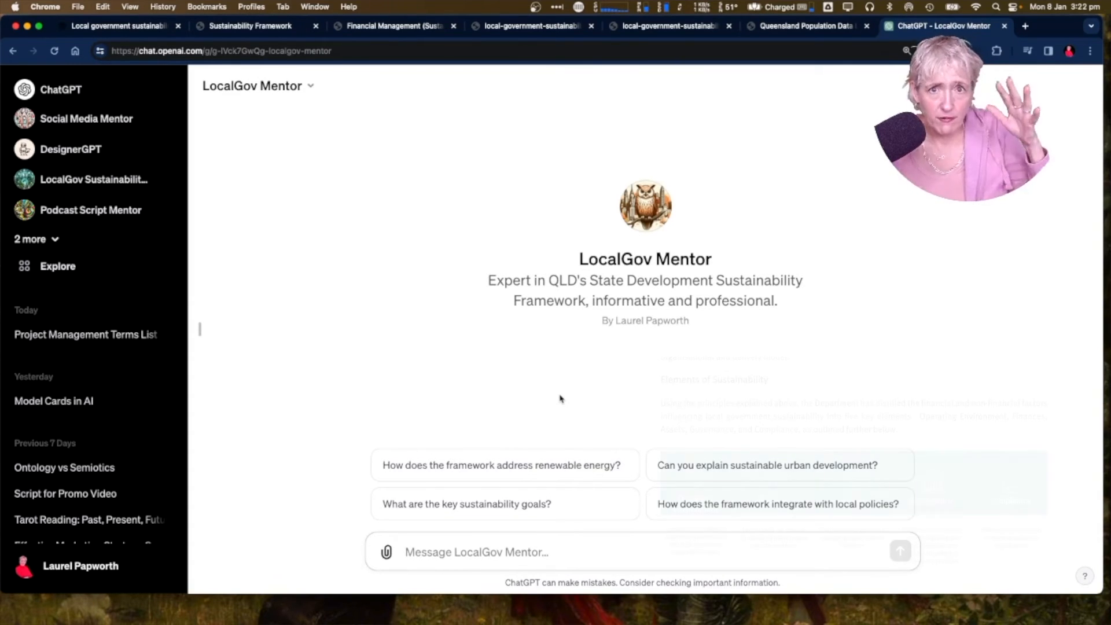
Ask LocalGov Mentor "What are the elements of the framework?" to test its use of the uploaded documents.
type("What are the elements of th")
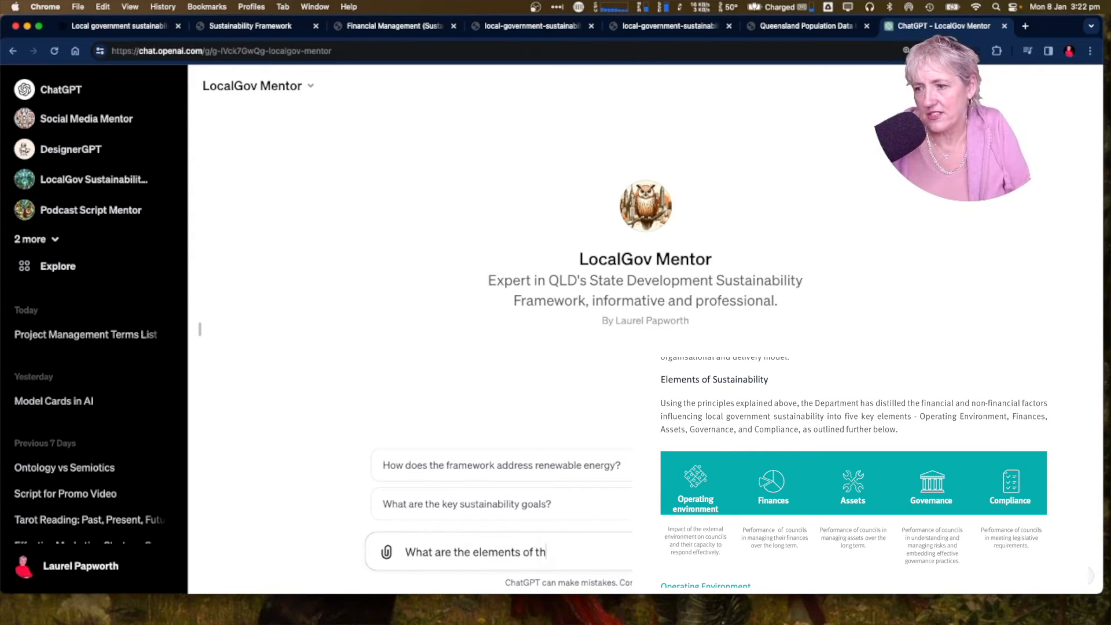
type("e st")
key("BackSpace")
key("BackSpace")
type("framework?")
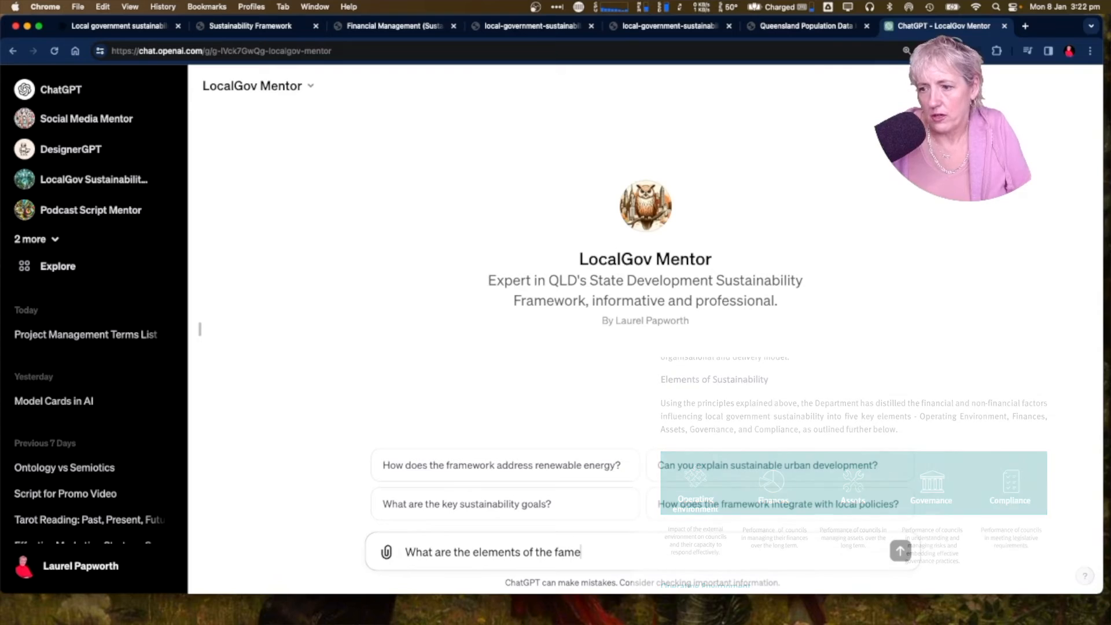
key("Return")
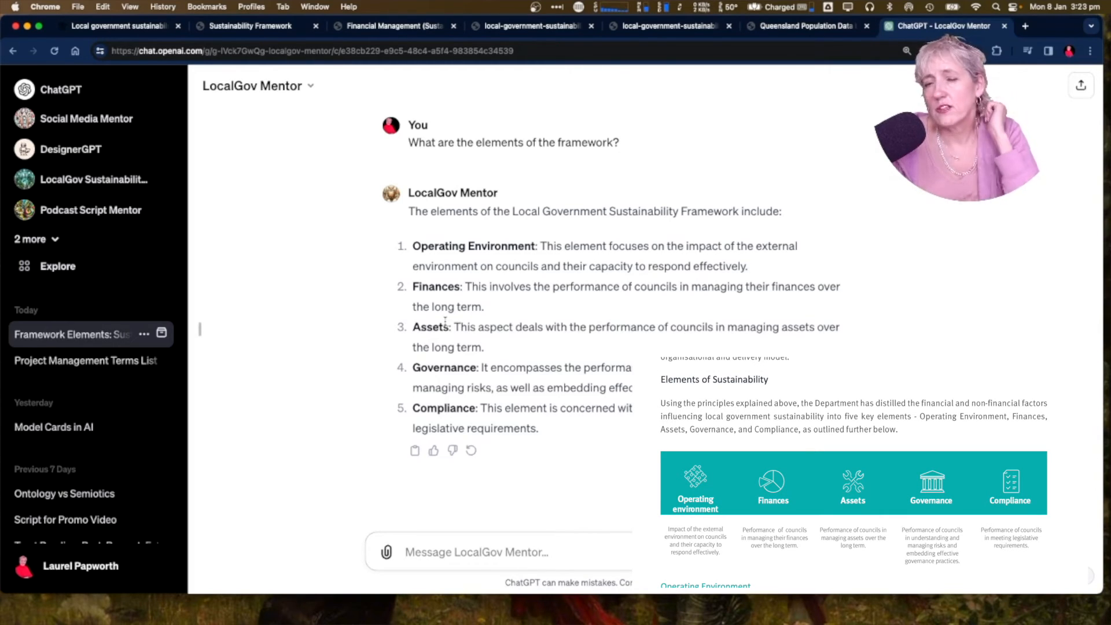
Reopen LocalGov Mentor for editing and review its publishing audiences and its link, revert and delete options.
left_click(297, 87)
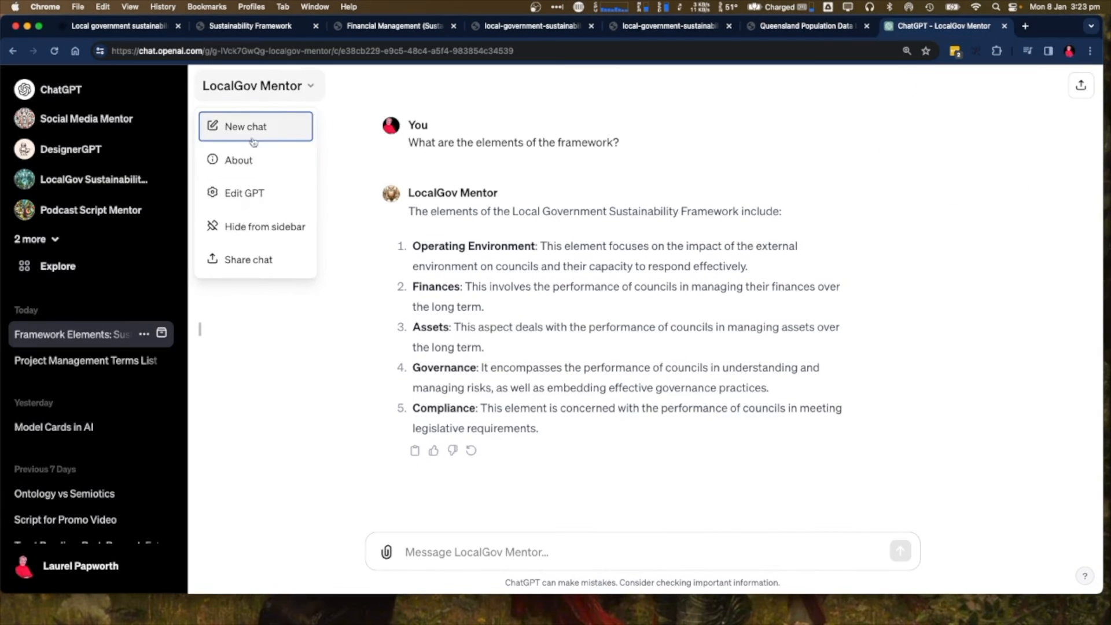
left_click(253, 200)
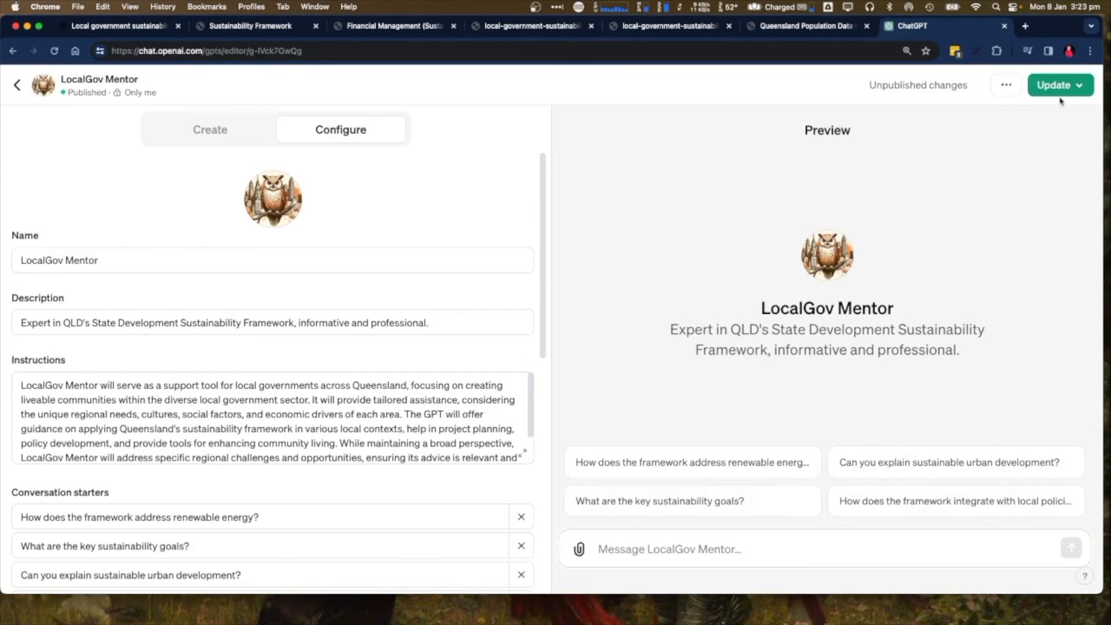
left_click(1060, 85)
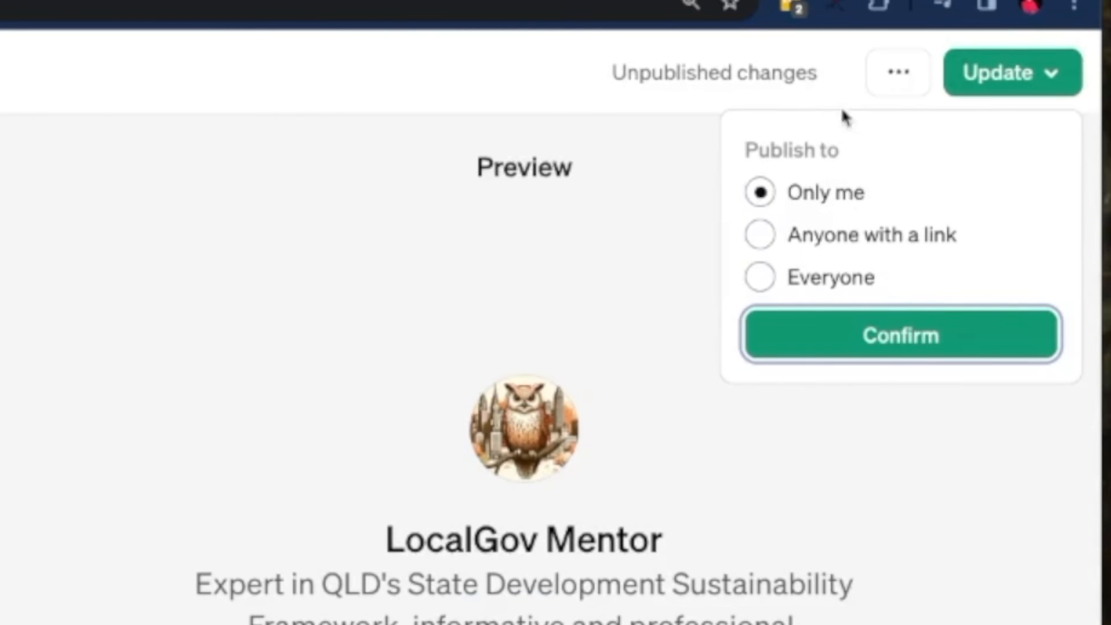
left_click(868, 70)
left_click(885, 72)
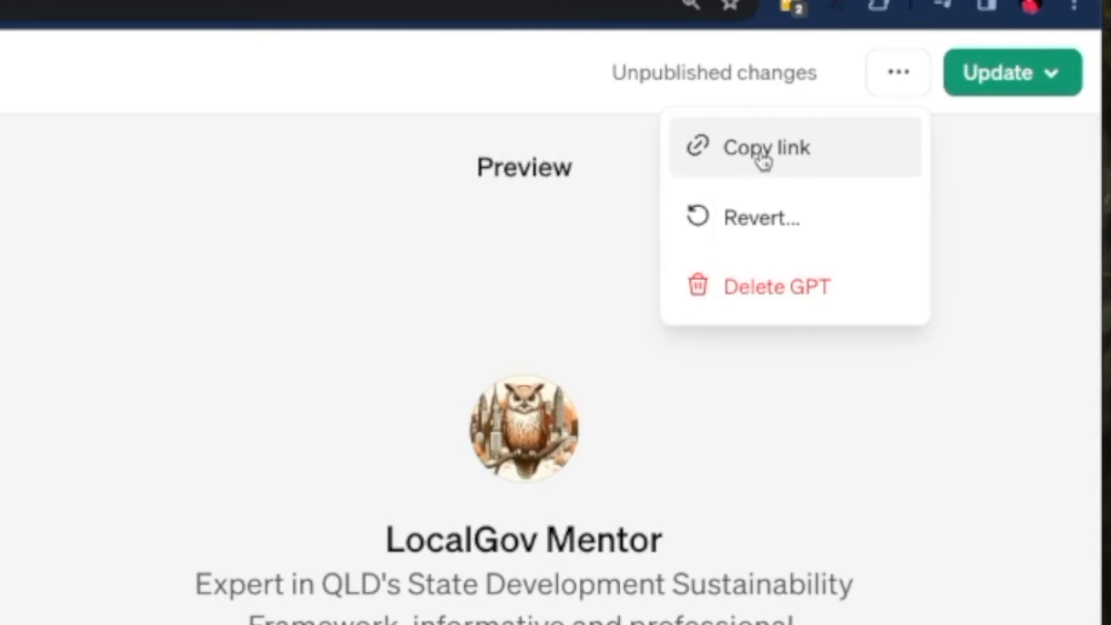
left_click(282, 68)
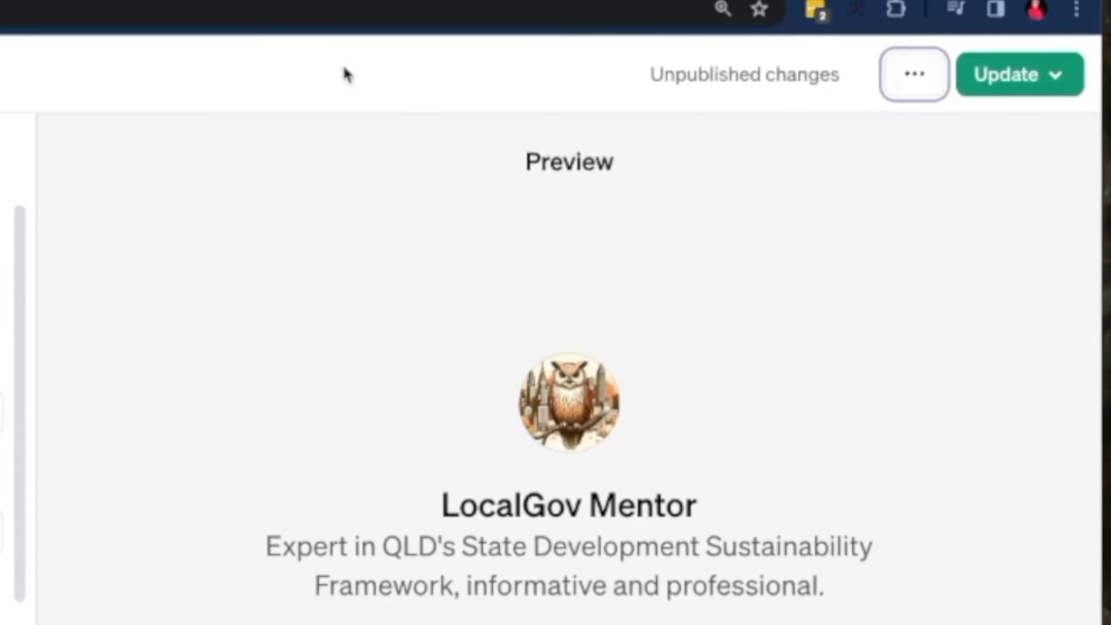